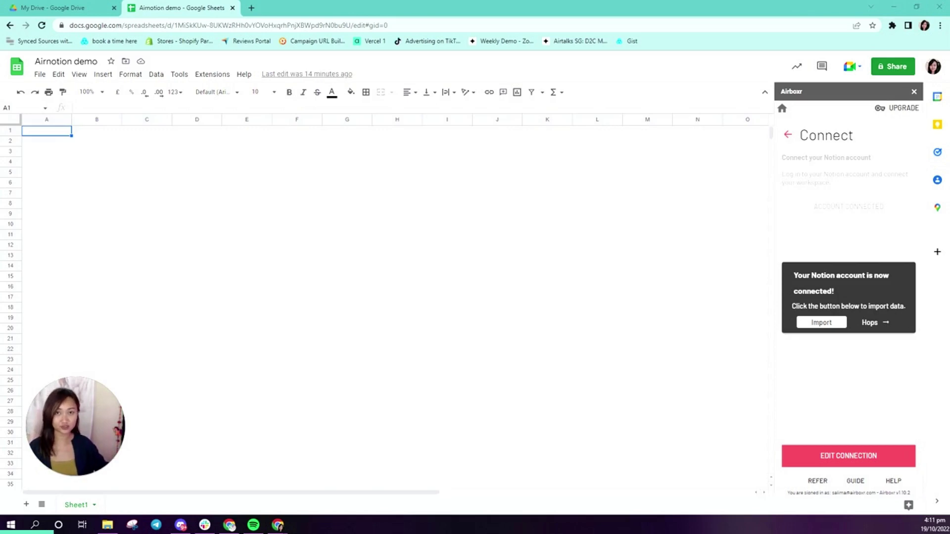
Start a new Airboxr import with Notion as the data source
left_click(821, 323)
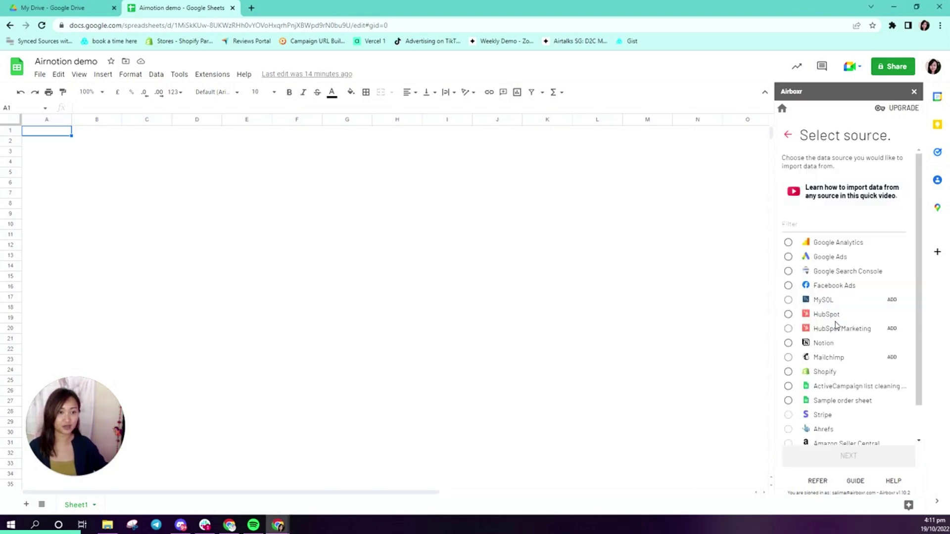
left_click(789, 343)
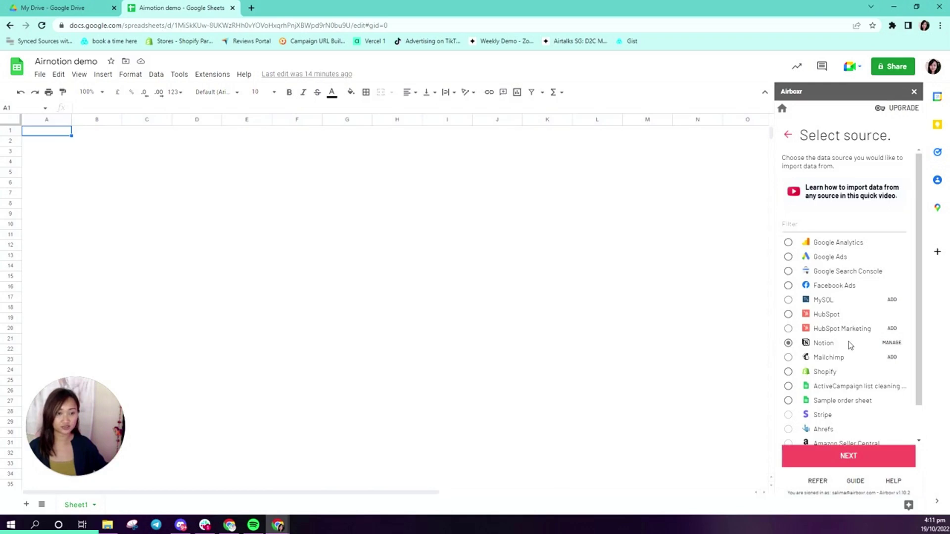
scroll(847, 343, "down", 1)
left_click(840, 456)
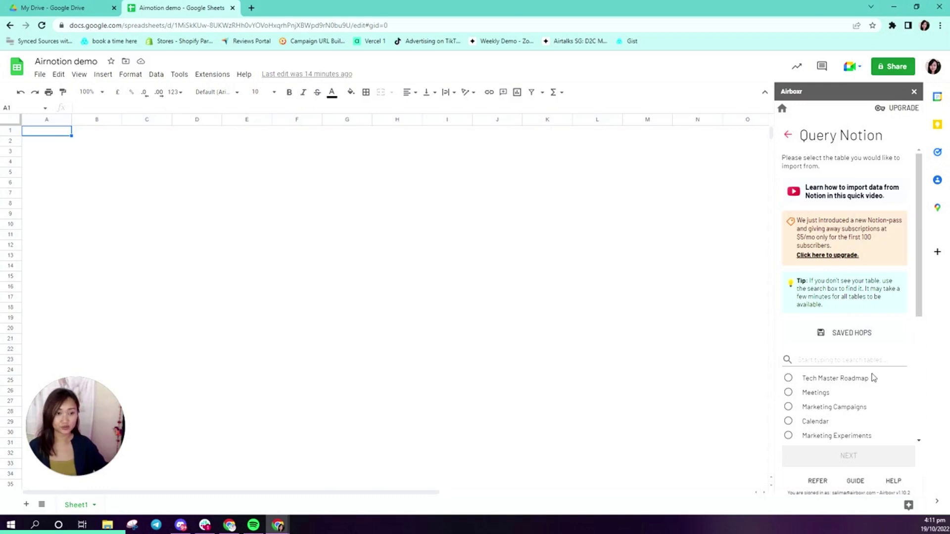
Search the Notion tables for 'calendar' and pick the Calendar table
scroll(874, 378, "down", 4)
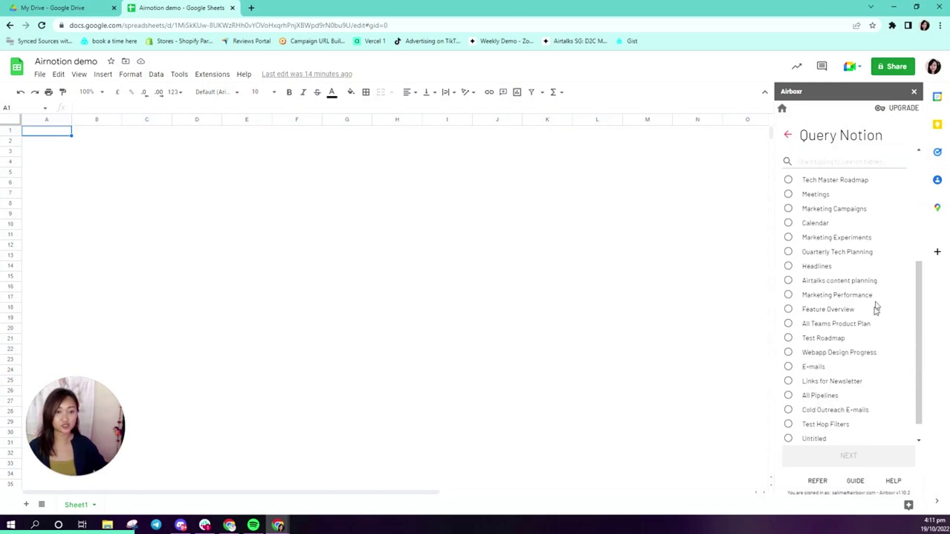
scroll(877, 303, "down", 1)
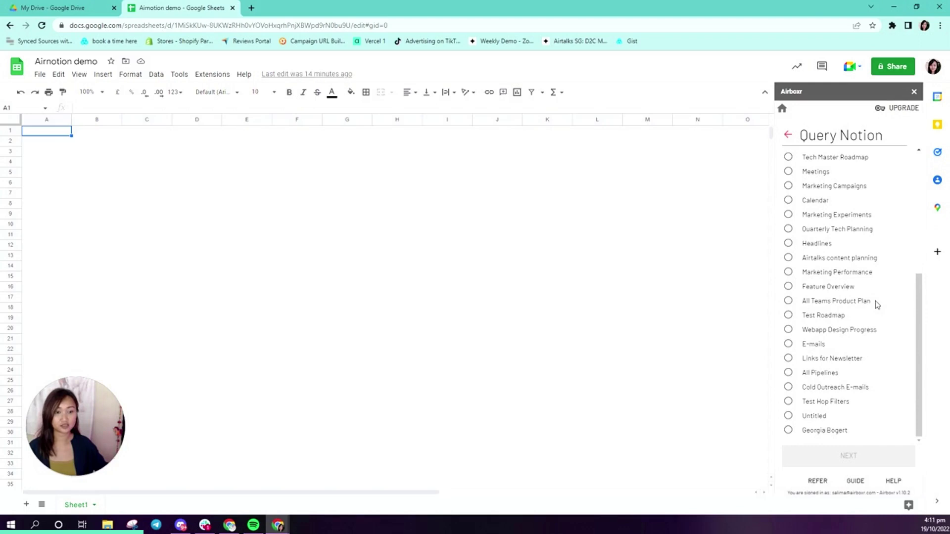
scroll(876, 302, "up", 2)
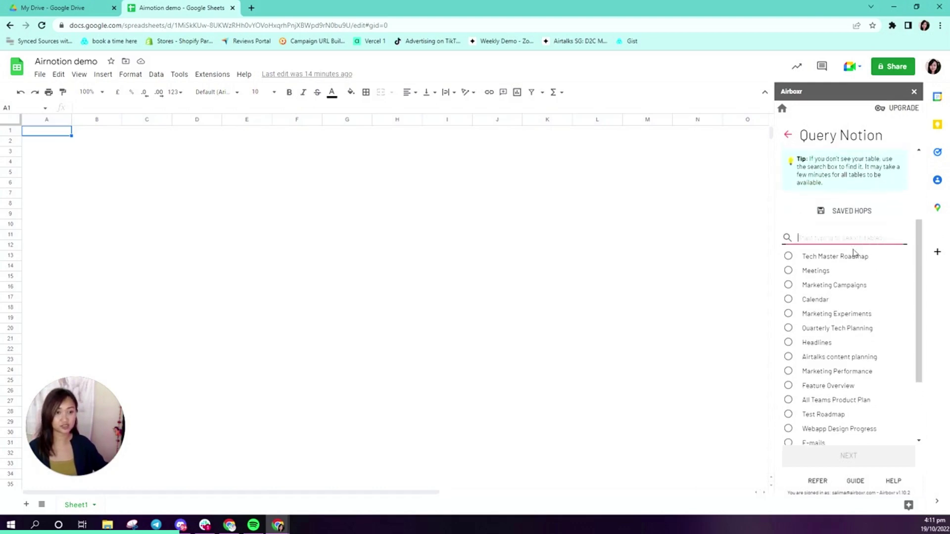
type("calendar")
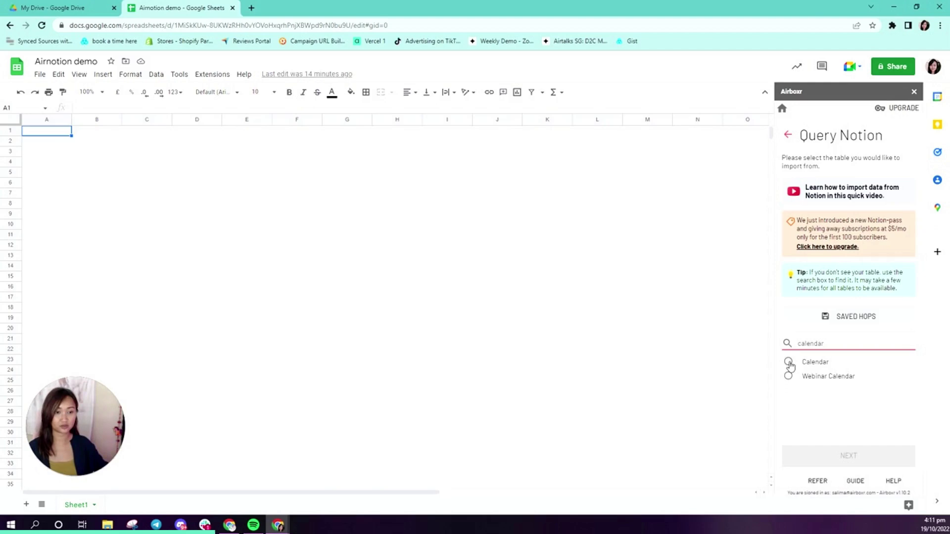
left_click(788, 362)
Select all columns of the Notion Calendar table for the import query
left_click(876, 458)
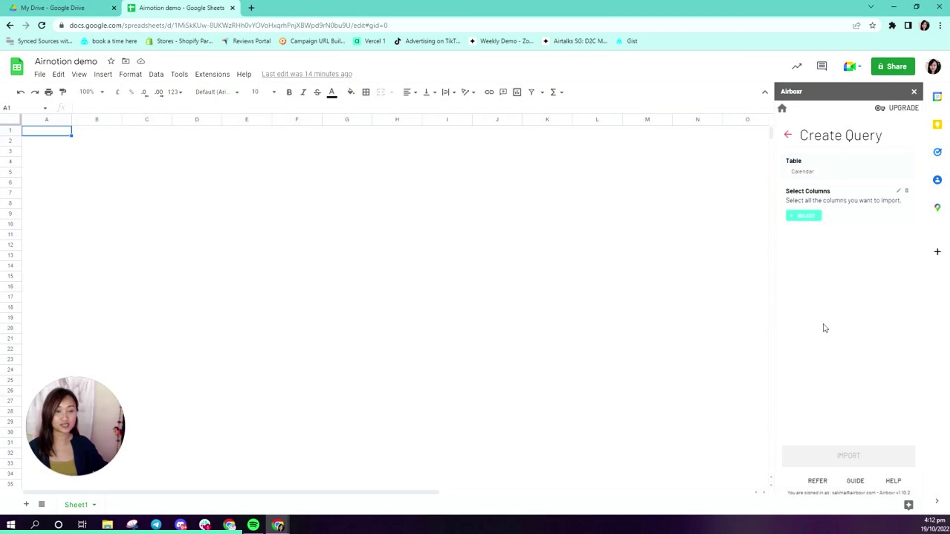
left_click(803, 217)
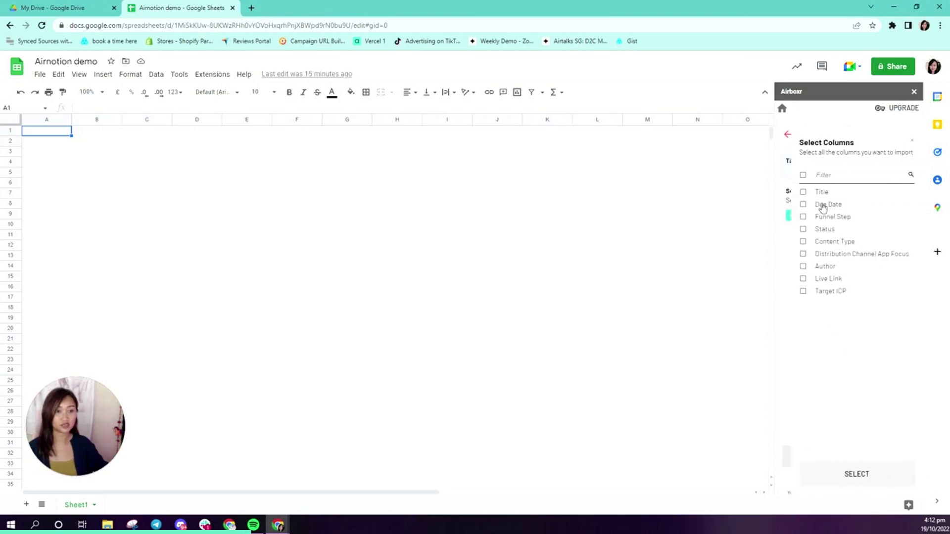
left_click(803, 175)
left_click(832, 473)
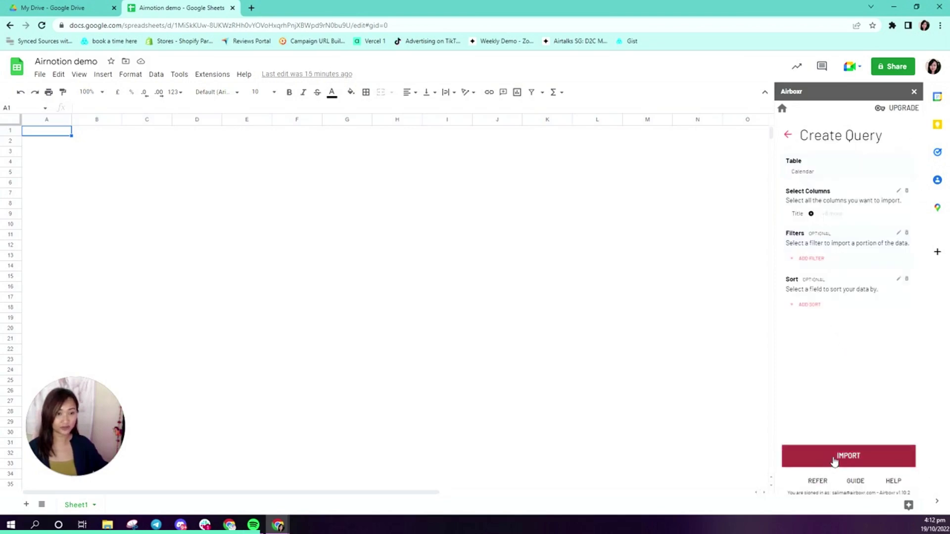
Add a Due Date After 10 October 2022 filter to the Calendar query
left_click(810, 259)
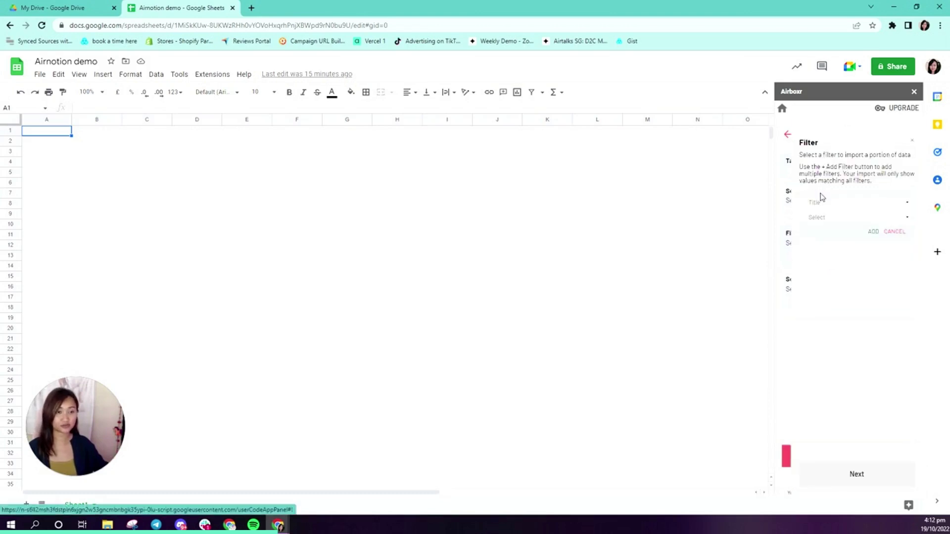
left_click(844, 207)
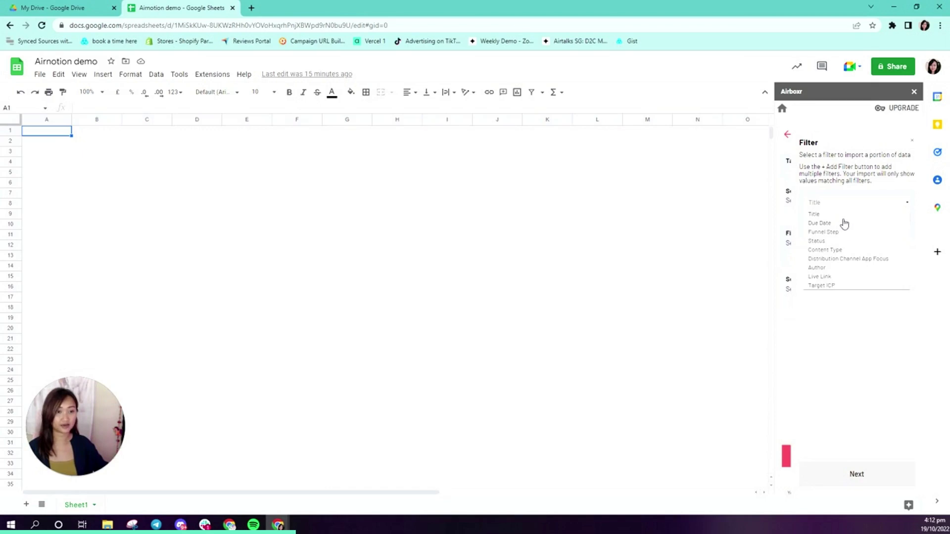
left_click(843, 223)
left_click(844, 219)
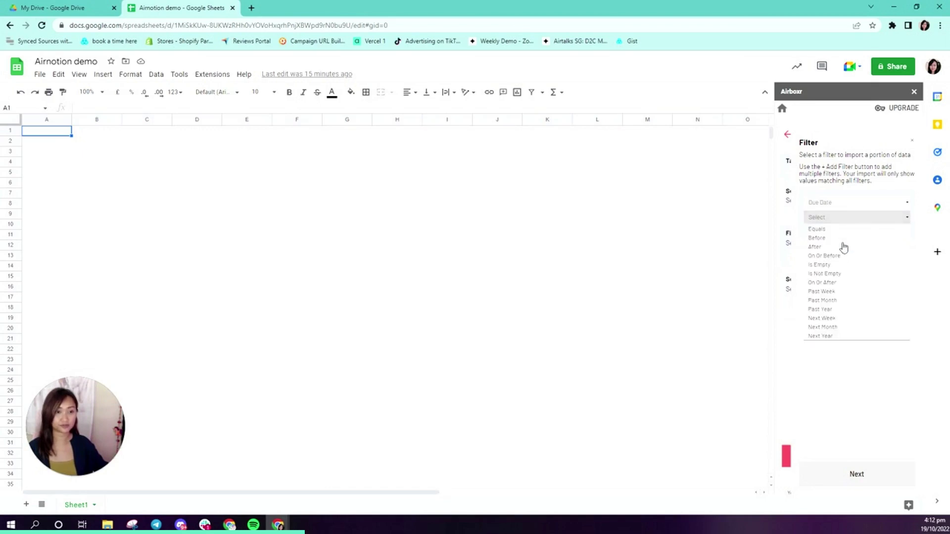
left_click(841, 247)
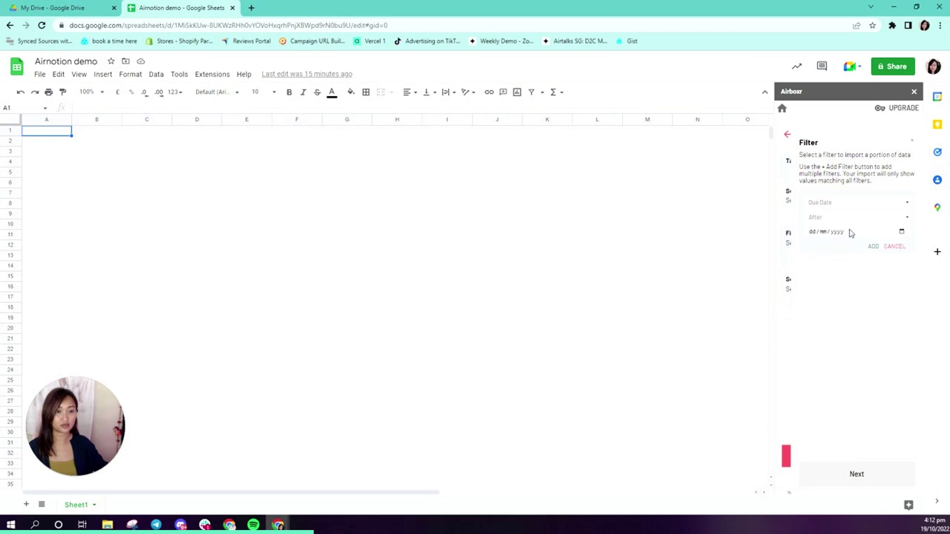
left_click(900, 232)
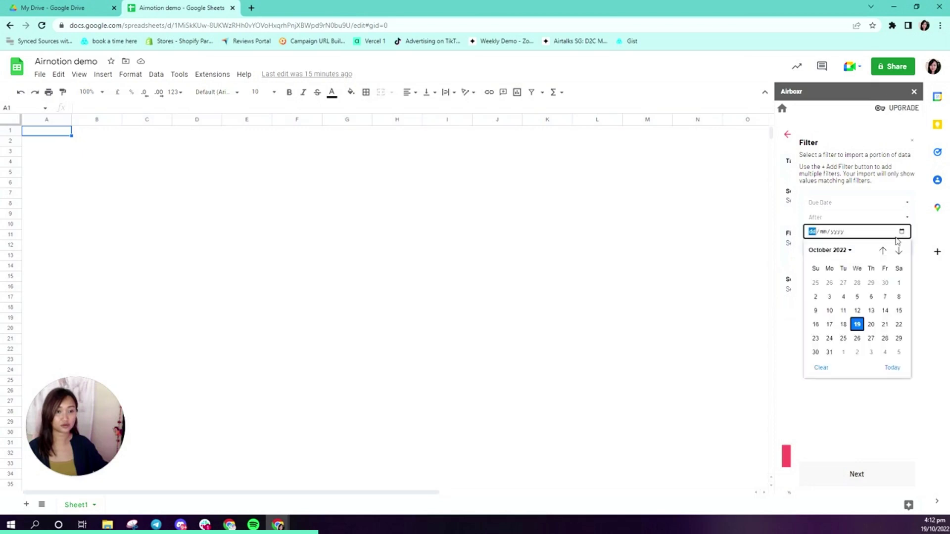
left_click(830, 311)
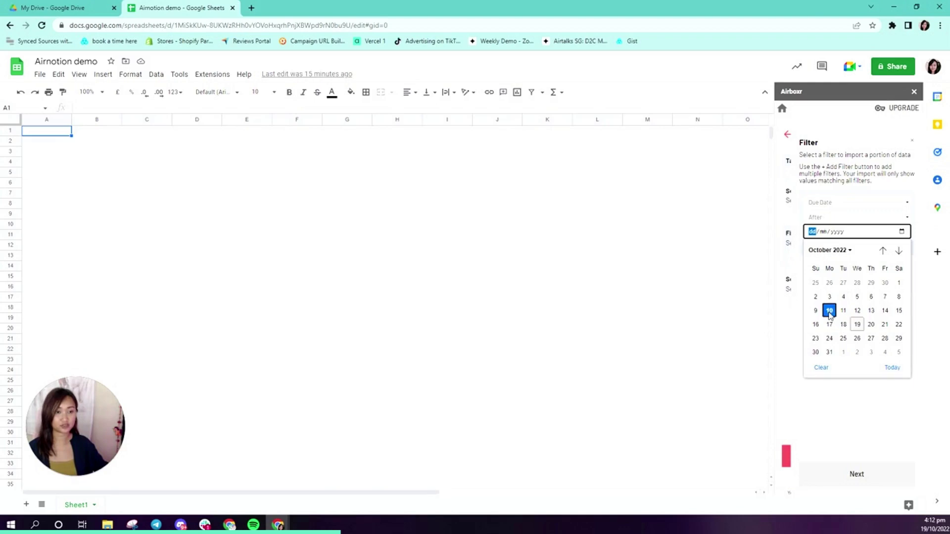
left_click(875, 248)
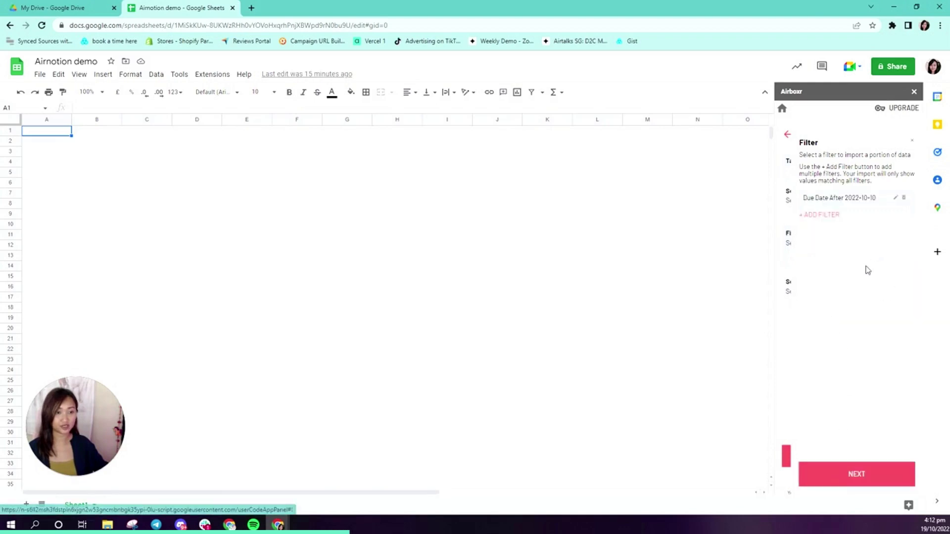
left_click(844, 474)
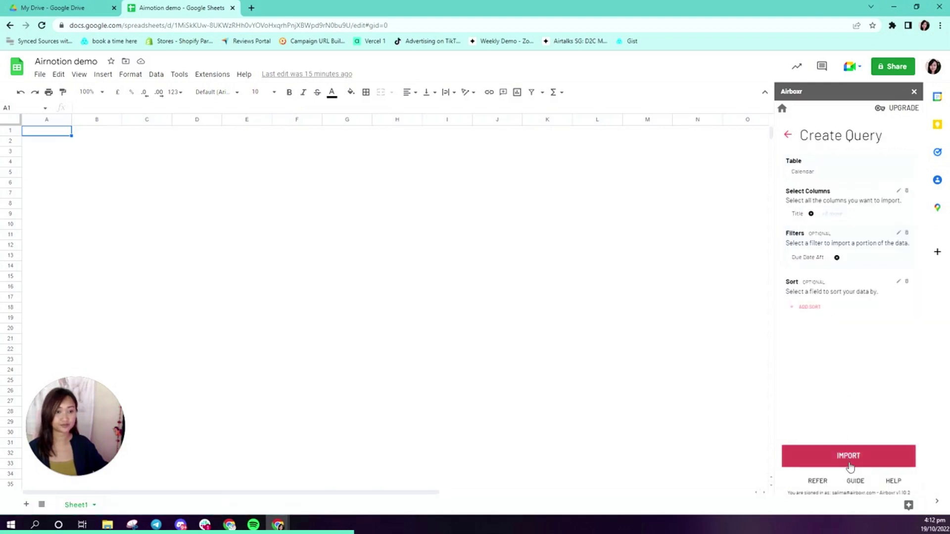
Sort the Calendar query by Due Date ascending and import the data
left_click(814, 312)
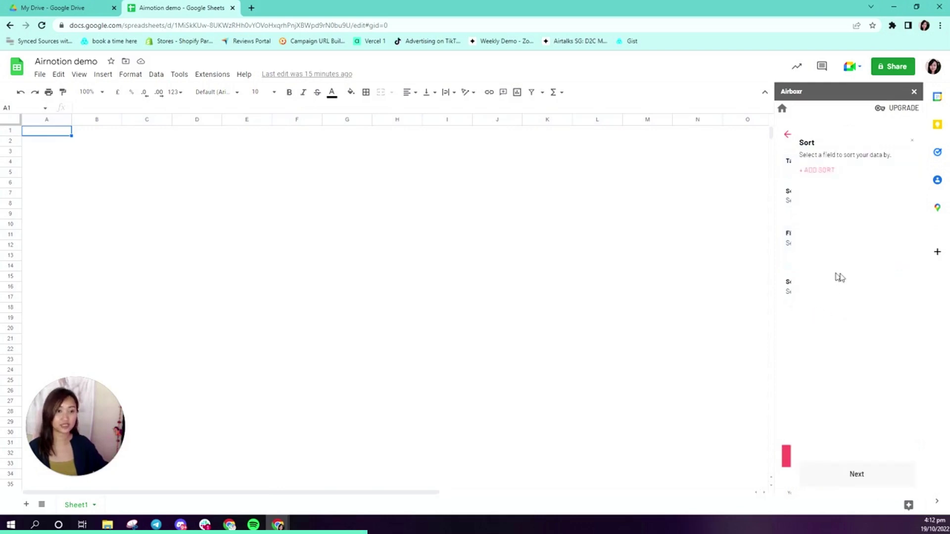
left_click(818, 171)
left_click(833, 178)
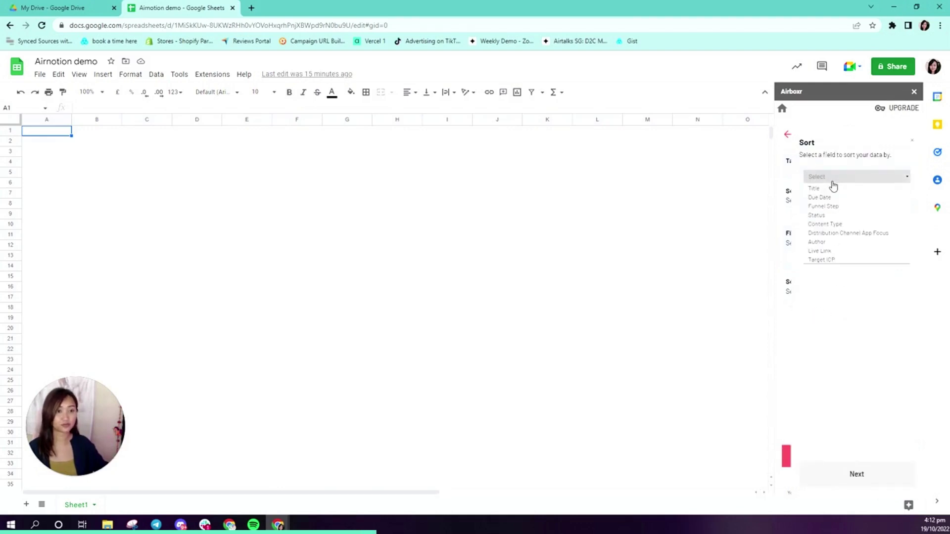
left_click(833, 198)
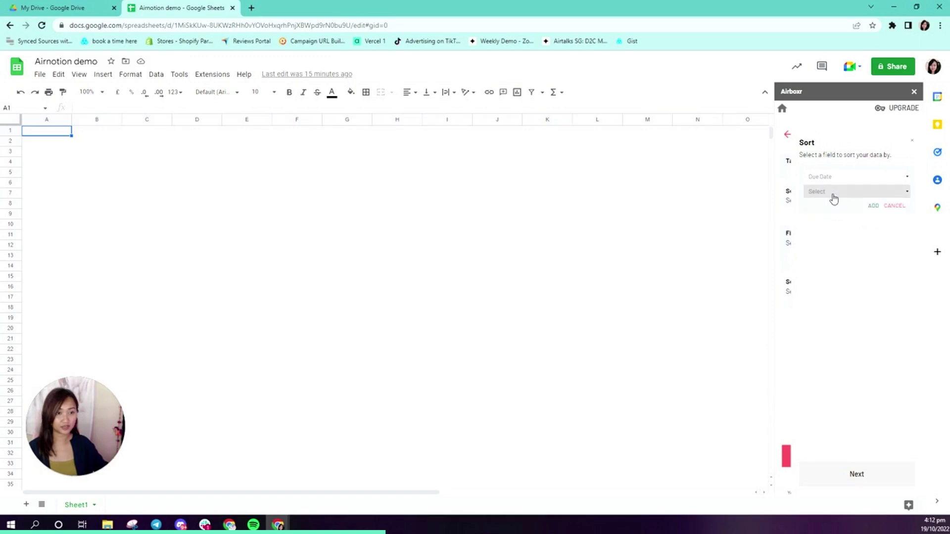
left_click(834, 194)
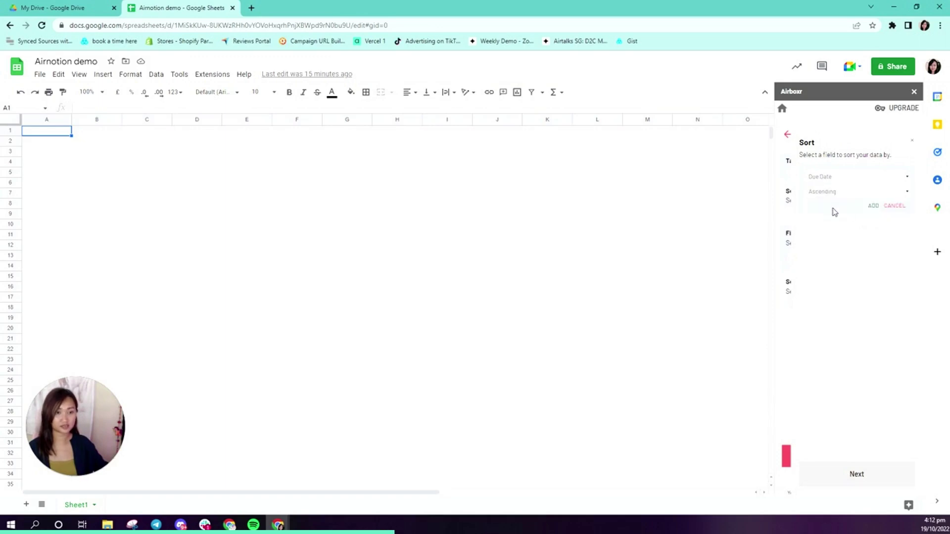
left_click(871, 205)
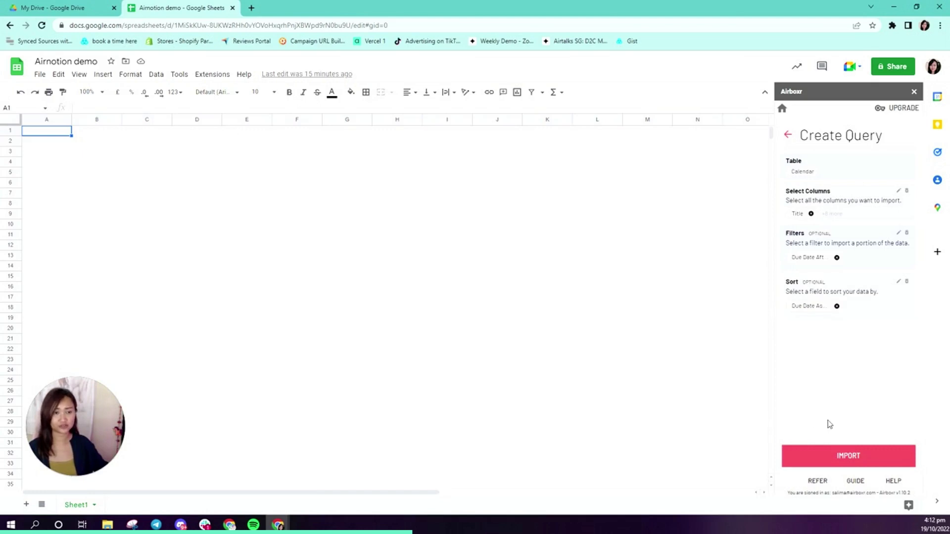
left_click(848, 459)
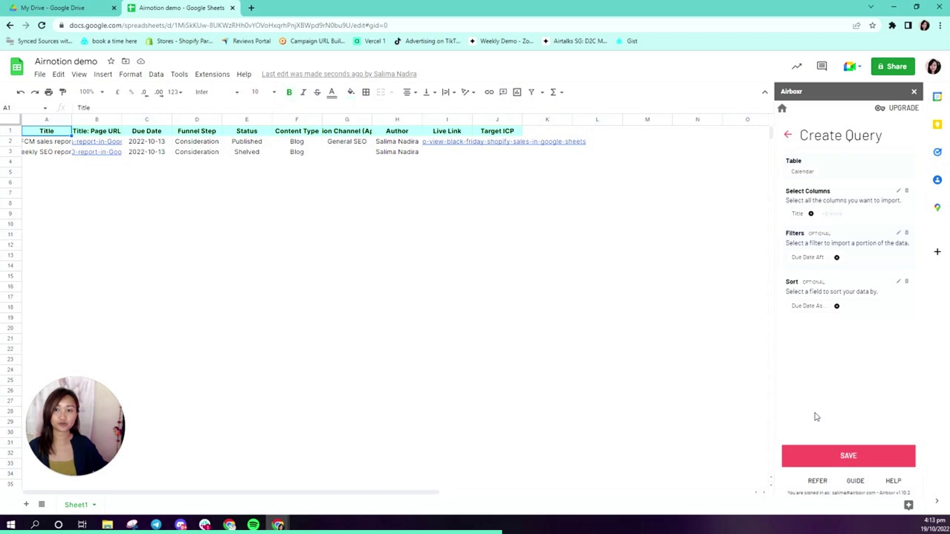
Widen columns A through J so the two imported Calendar rows are readable
left_click(47, 119)
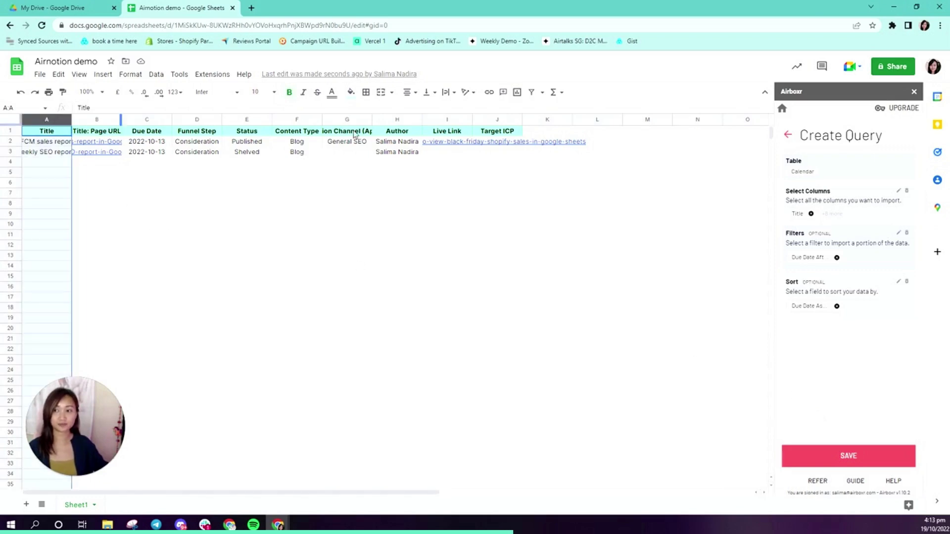
left_click(504, 121, "shift")
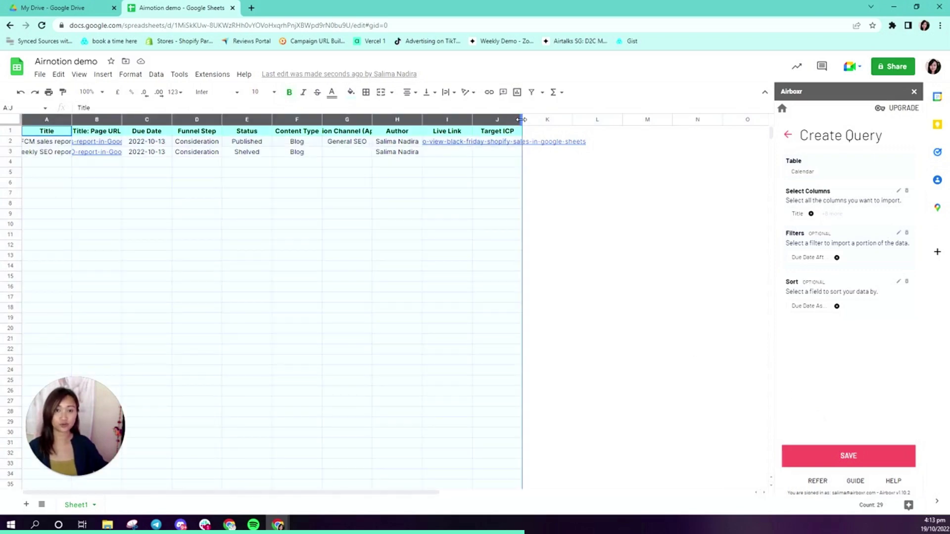
left_click_drag(522, 120, 558, 119)
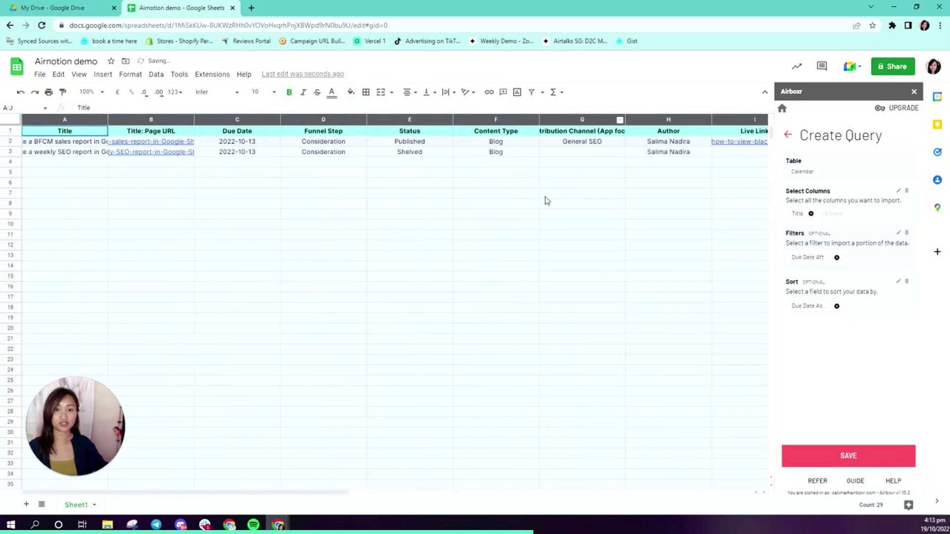
left_click(657, 202)
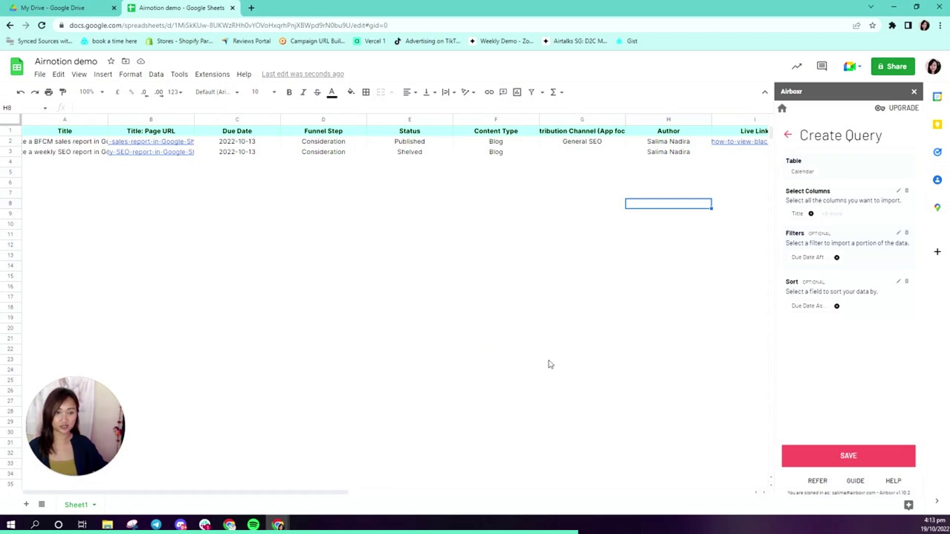
Replace the old date filter with a Due Date Past Week filter, then proceed to saving
left_click(838, 258)
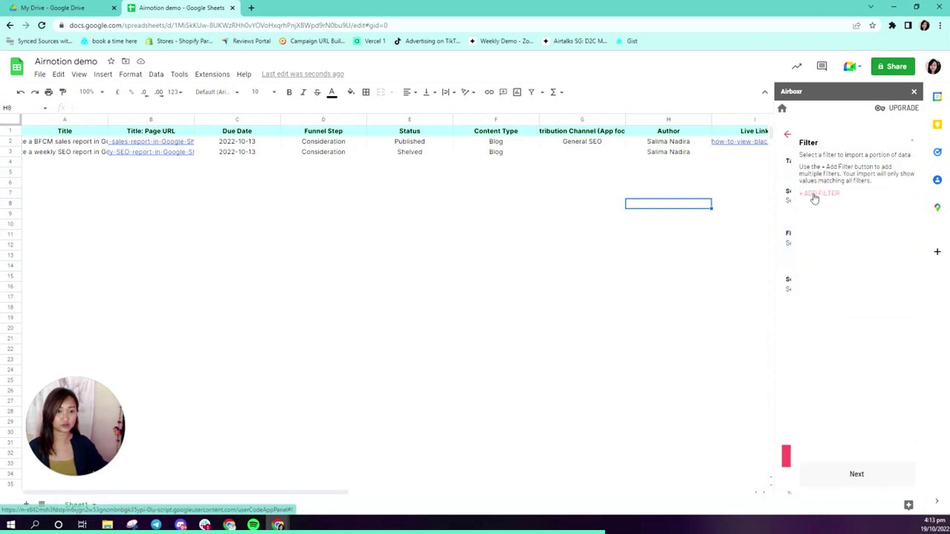
left_click(848, 223)
left_click(846, 227)
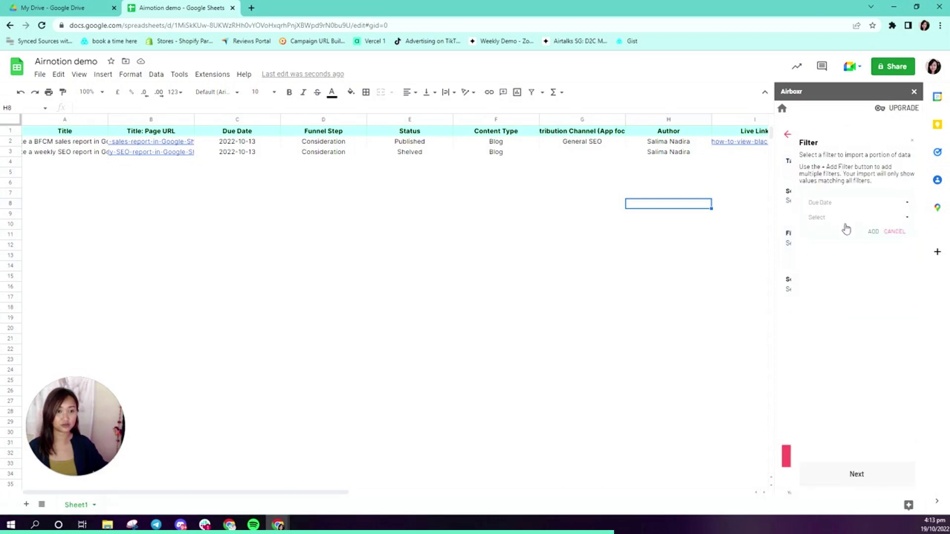
left_click(848, 223)
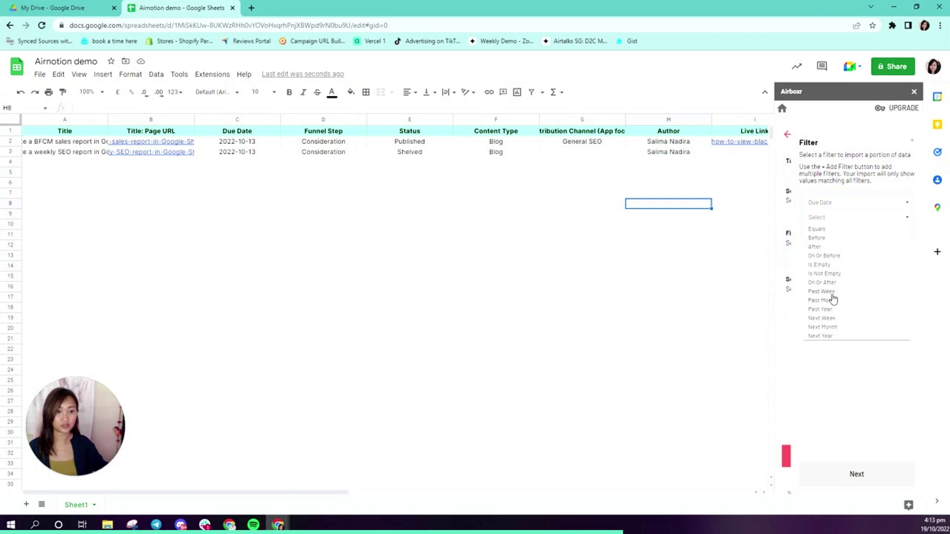
left_click(836, 293)
left_click(871, 232)
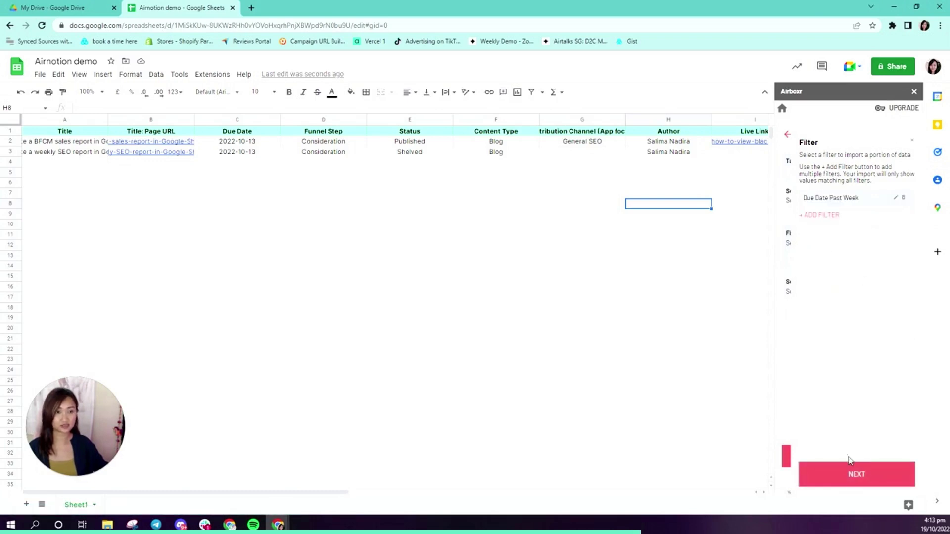
left_click(850, 470)
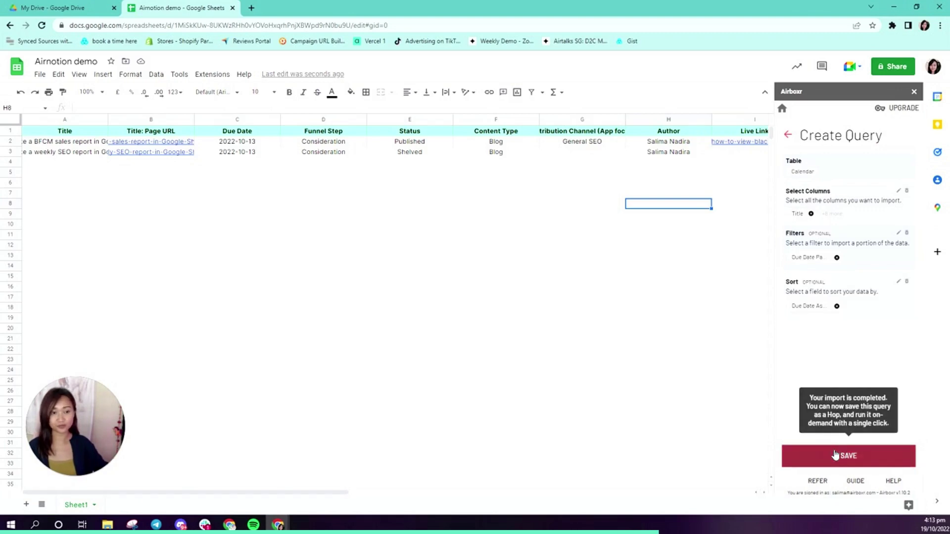
left_click(835, 453)
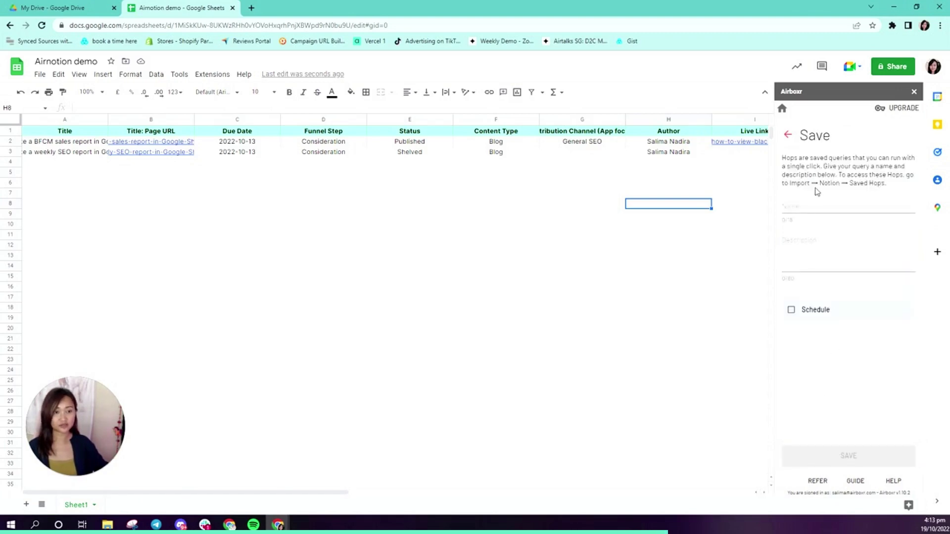
Name the Hop 'Weekly calendar' and turn on scheduling
left_click(816, 207)
type("Weekly")
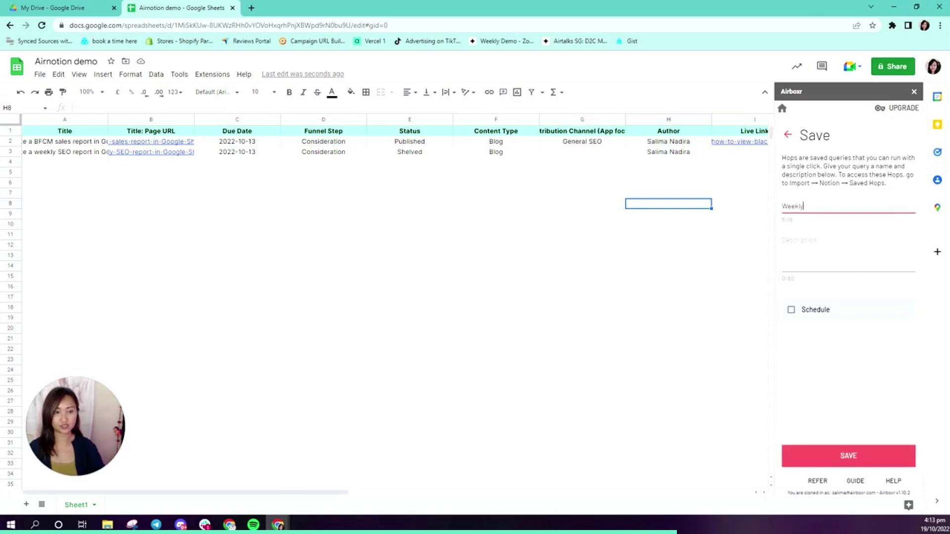
type(" calendar")
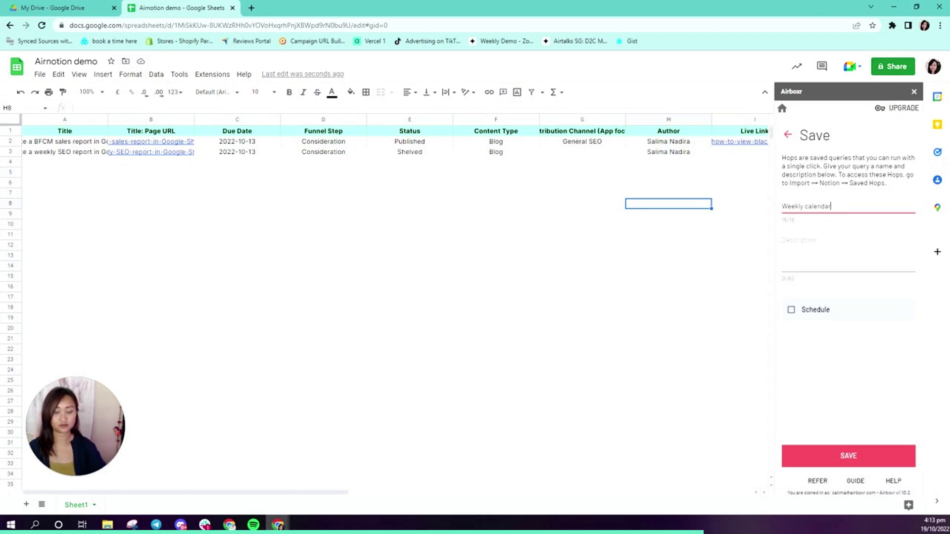
left_click(791, 311)
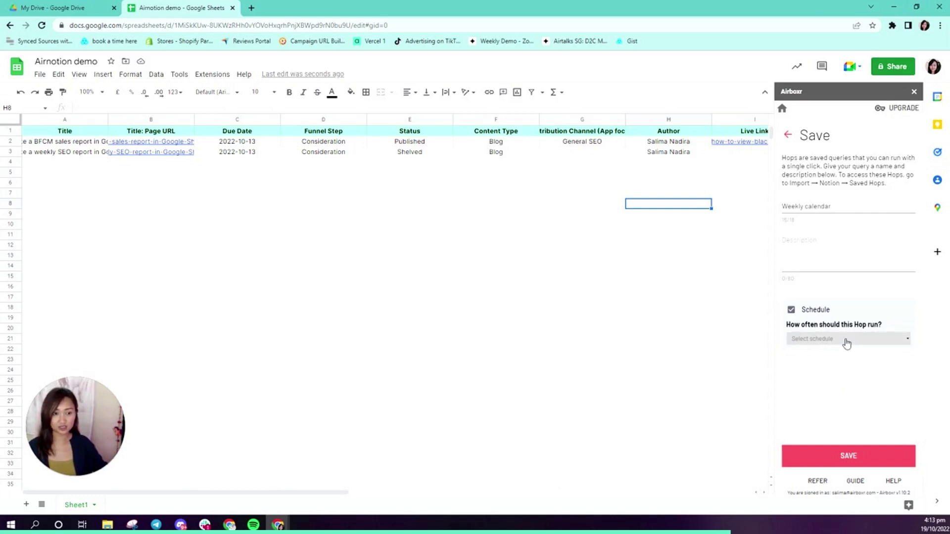
Schedule the Hop to run every 1 day at 9:00 AM and save it
left_click(847, 342)
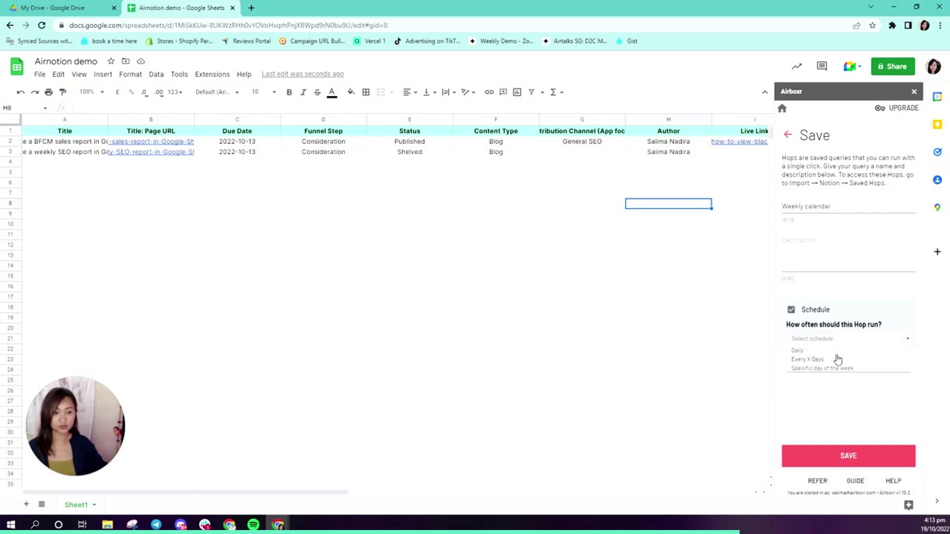
left_click(837, 361)
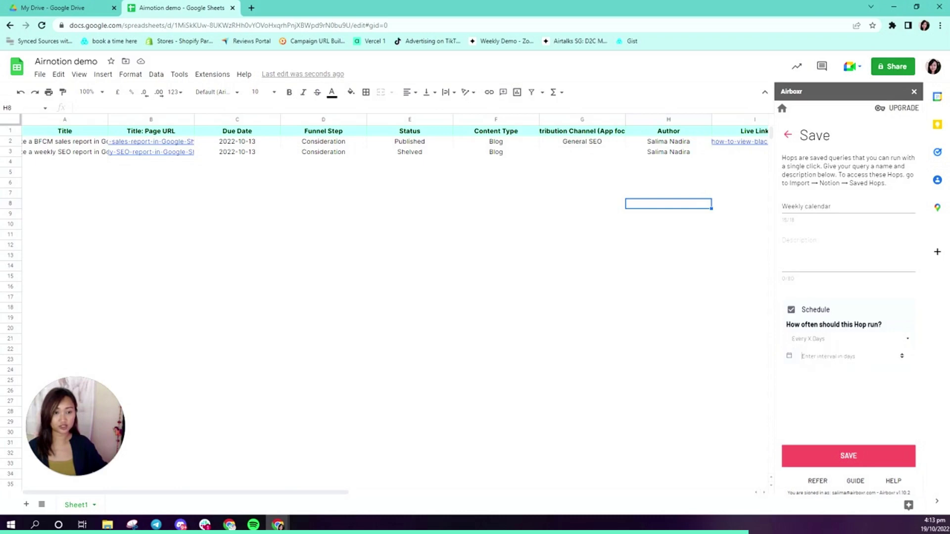
type("1")
left_click(848, 374)
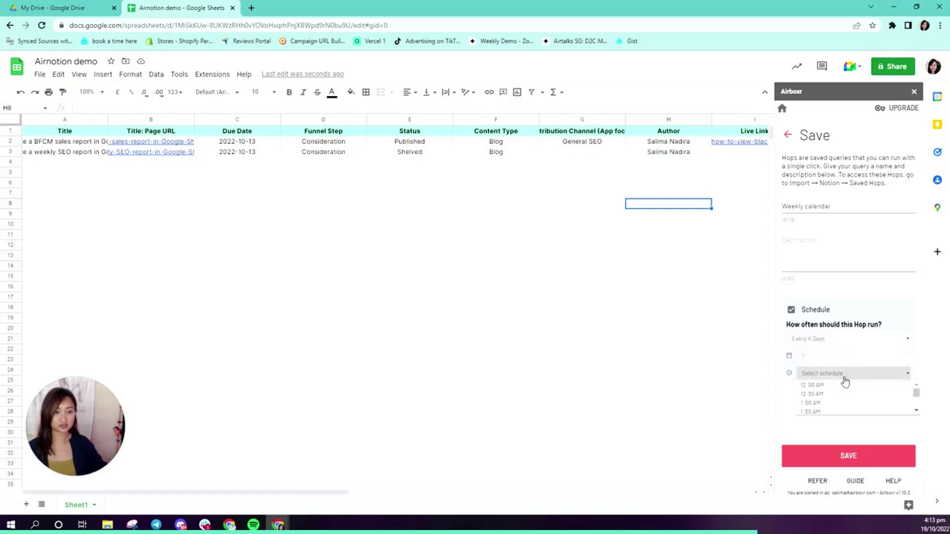
scroll(846, 399, "down", 5)
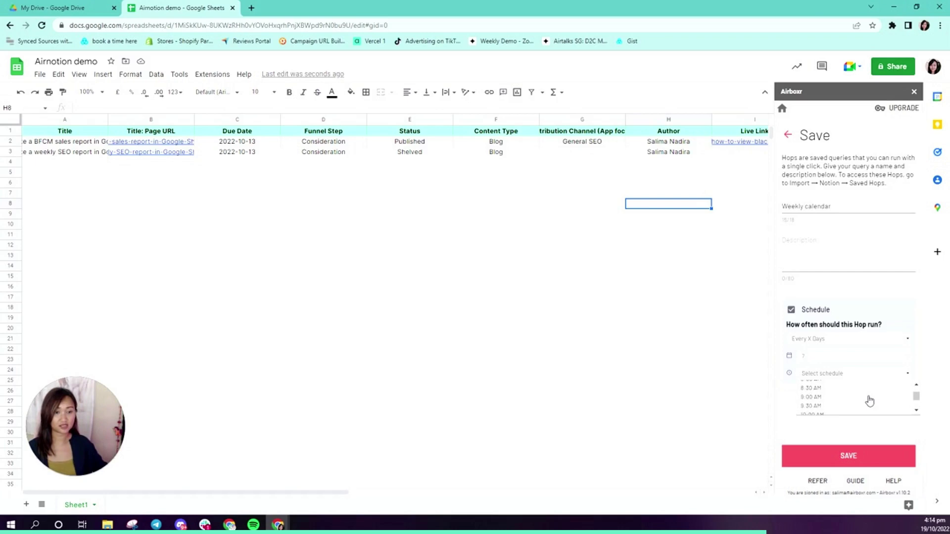
left_click(844, 396)
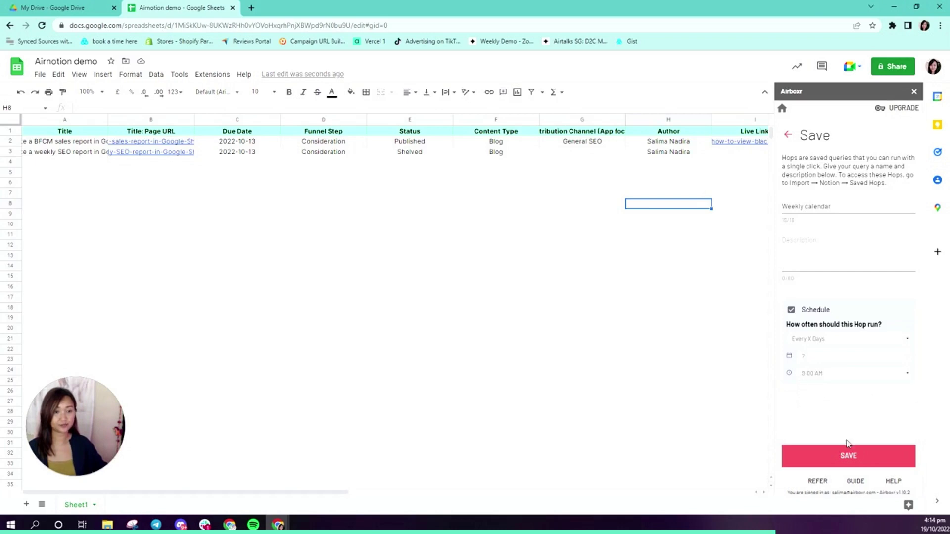
left_click(847, 457)
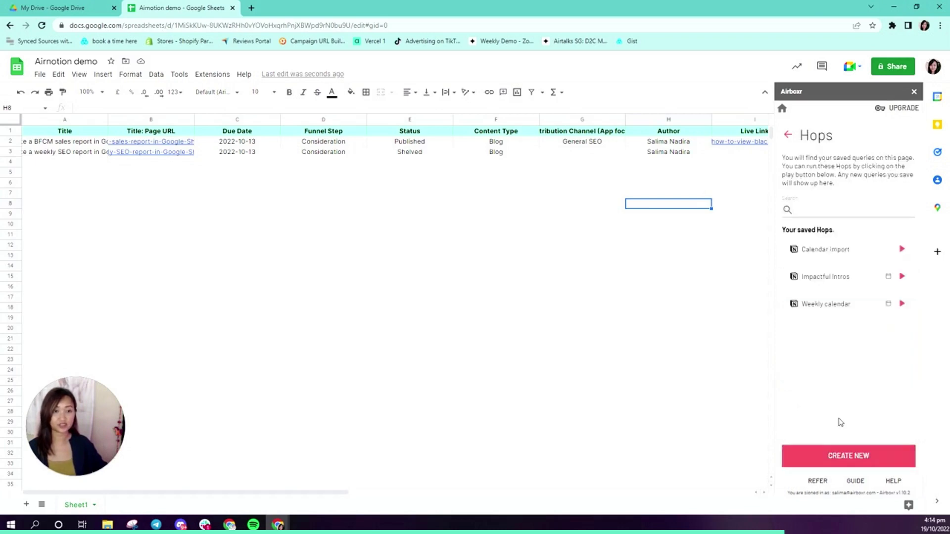